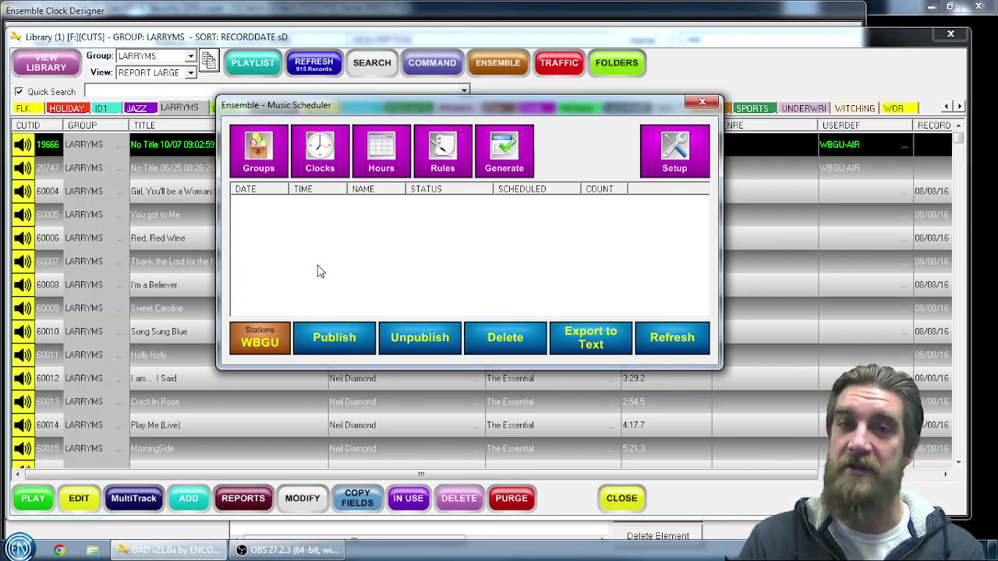
Open the Clocks designer and display the Jazz clock's element list and pie layout
{"action": "left_click", "coordinate": [321, 154]}
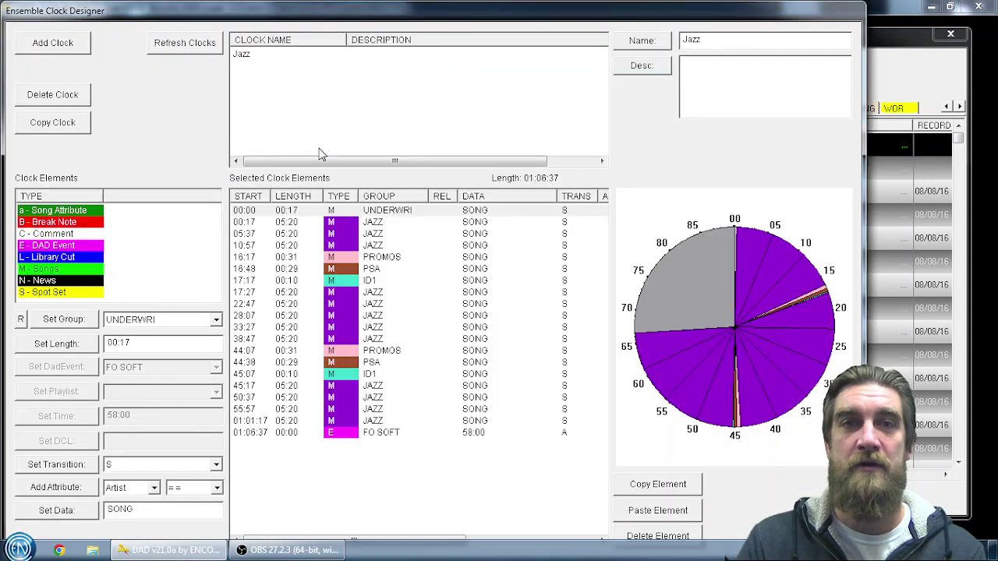
{"action": "left_click", "coordinate": [246, 57]}
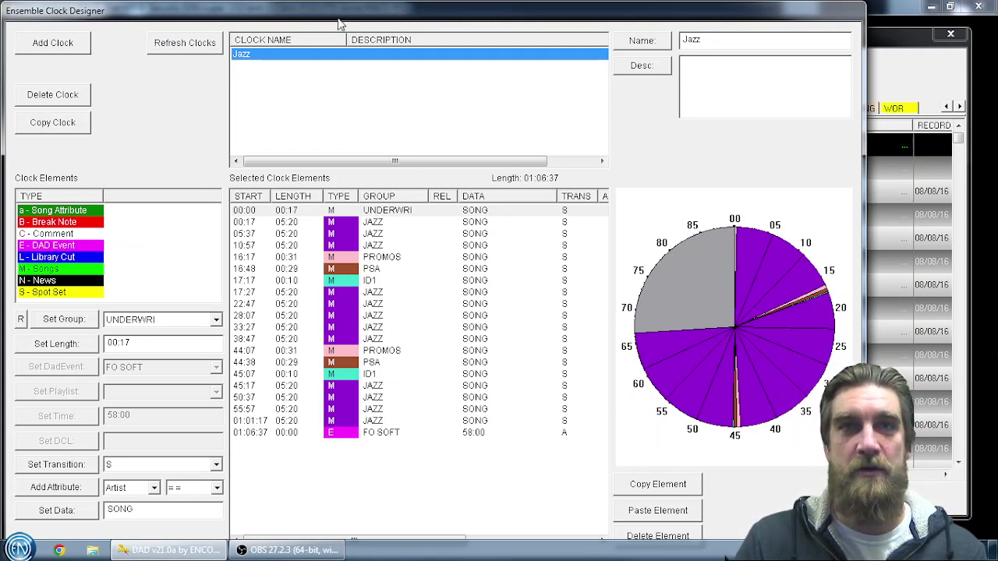
Duplicate the Jazz clock with Copy Clock, creating 'Copied Clock'
{"action": "left_click", "coordinate": [277, 72]}
{"action": "left_click", "coordinate": [264, 55]}
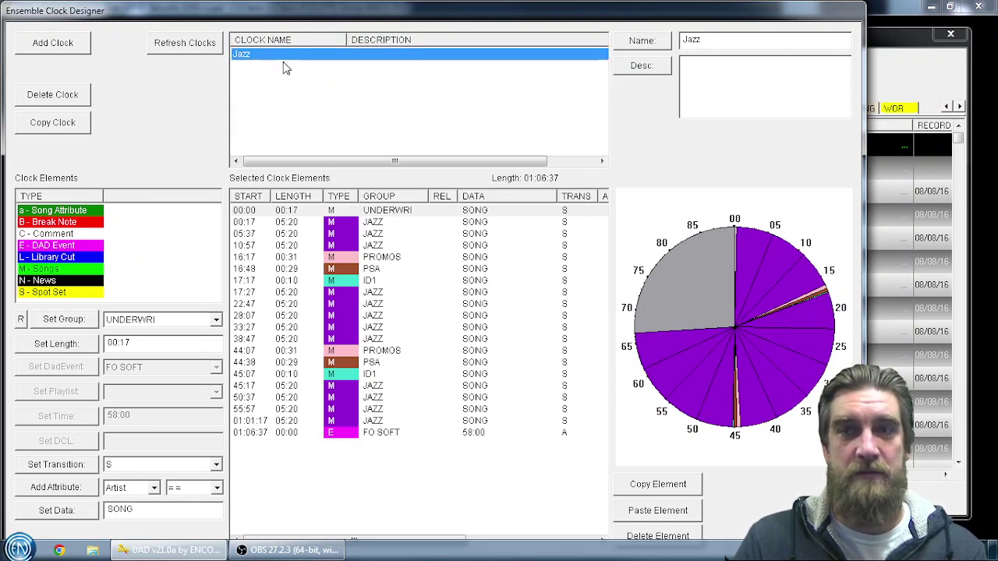
{"action": "left_click", "coordinate": [49, 123]}
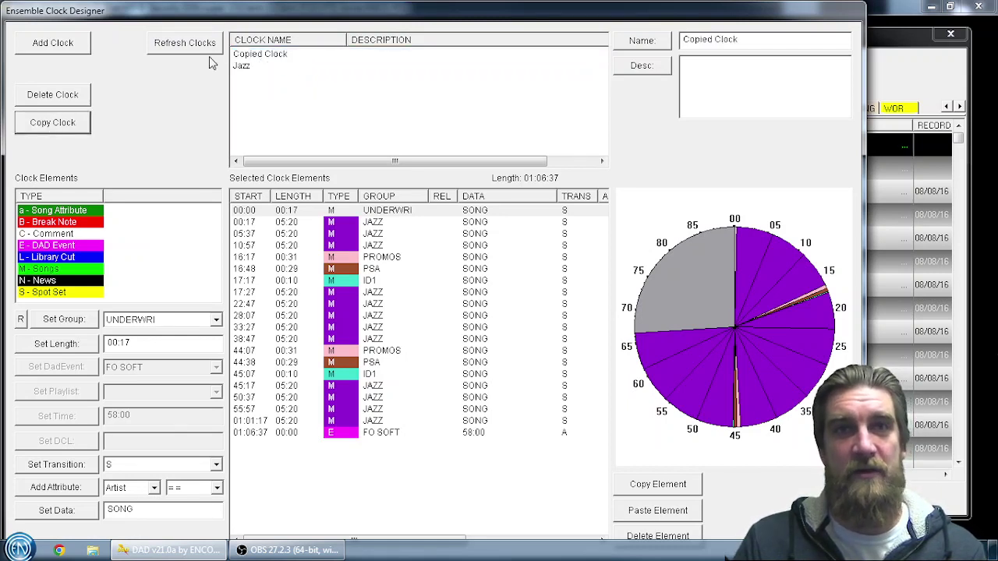
Compare Jazz with Copied Clock, then highlight the copy's name for renaming
{"action": "left_click", "coordinate": [243, 67]}
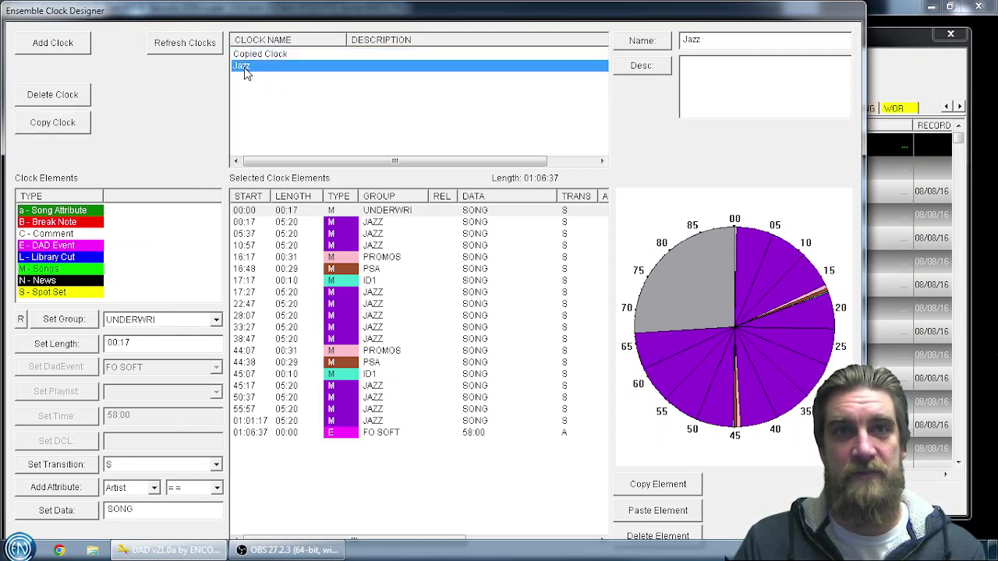
{"action": "left_click", "coordinate": [257, 55]}
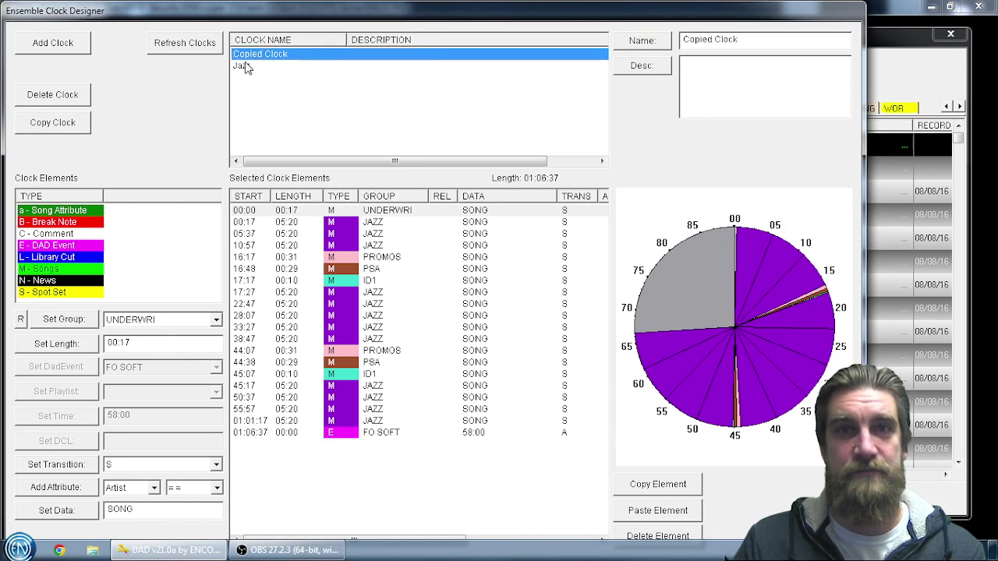
{"action": "left_click", "coordinate": [246, 66]}
{"action": "left_click", "coordinate": [262, 56]}
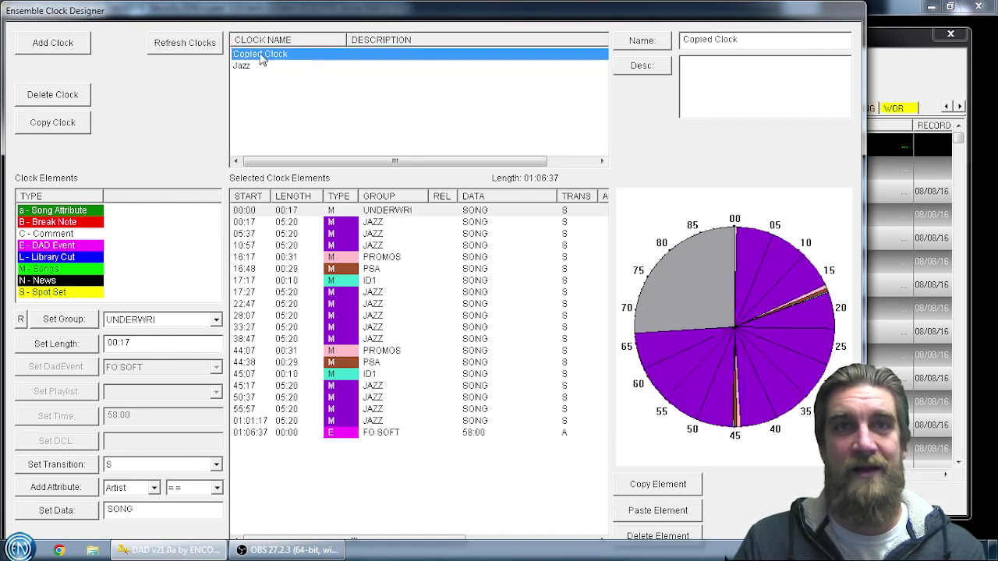
{"action": "left_click_drag", "start_coordinate": [765, 41], "coordinate": [406, 27]}
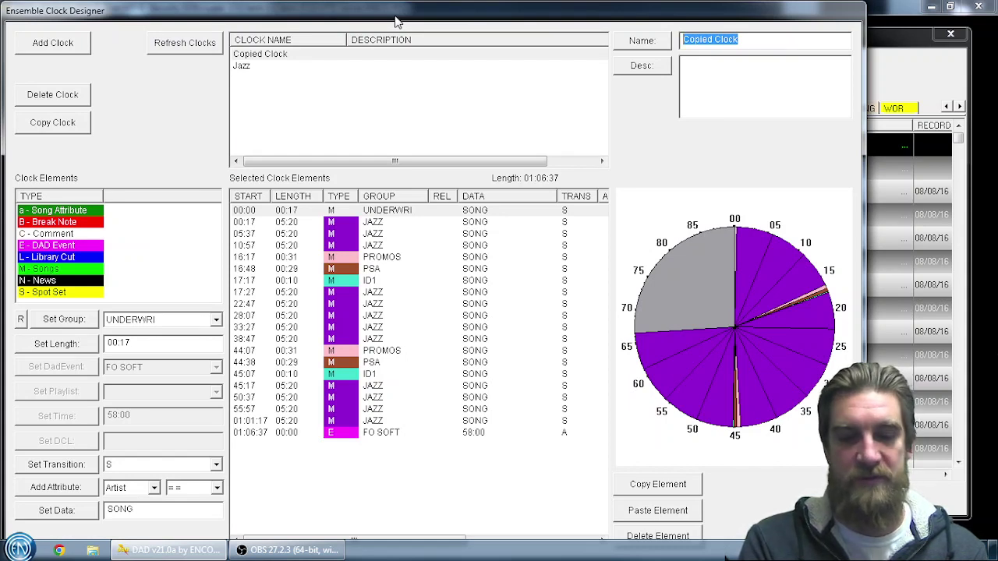
Enter 'World' as the copied clock's name and apply it
{"action": "type", "text": "World"}
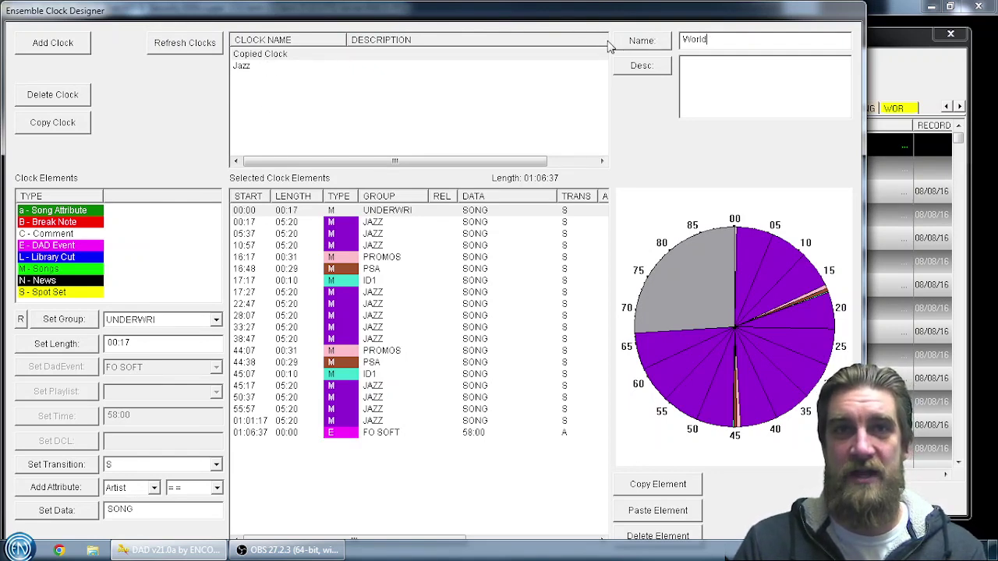
{"action": "left_click", "coordinate": [639, 43]}
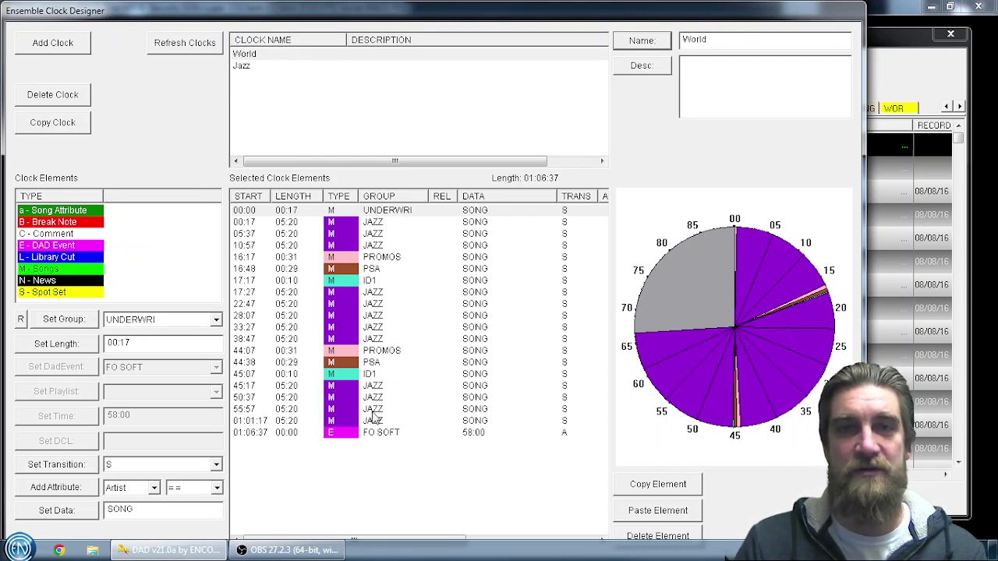
Set the 00:17 JAZZ song slot to the WOR group
{"action": "left_click", "coordinate": [376, 223]}
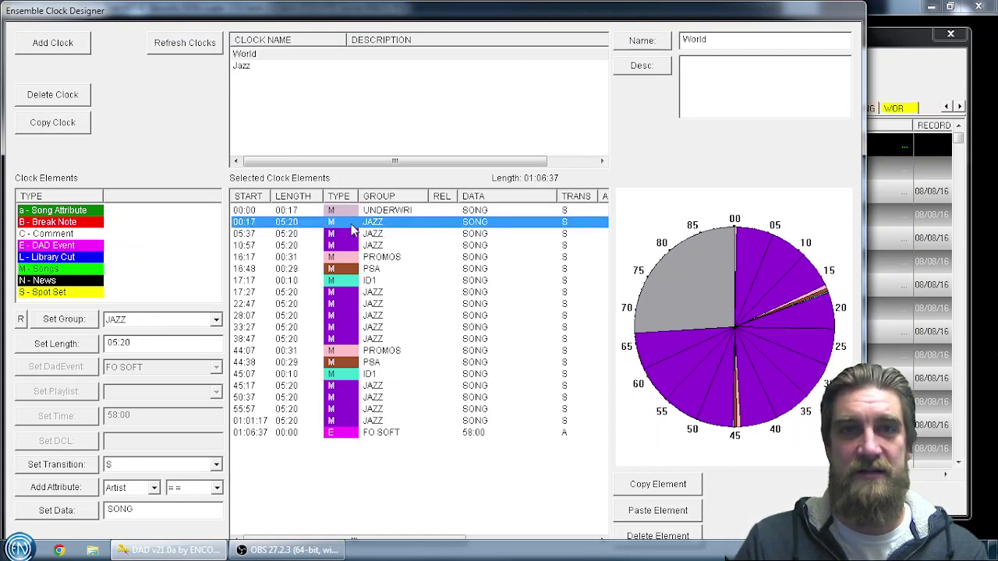
{"action": "left_click", "coordinate": [217, 324]}
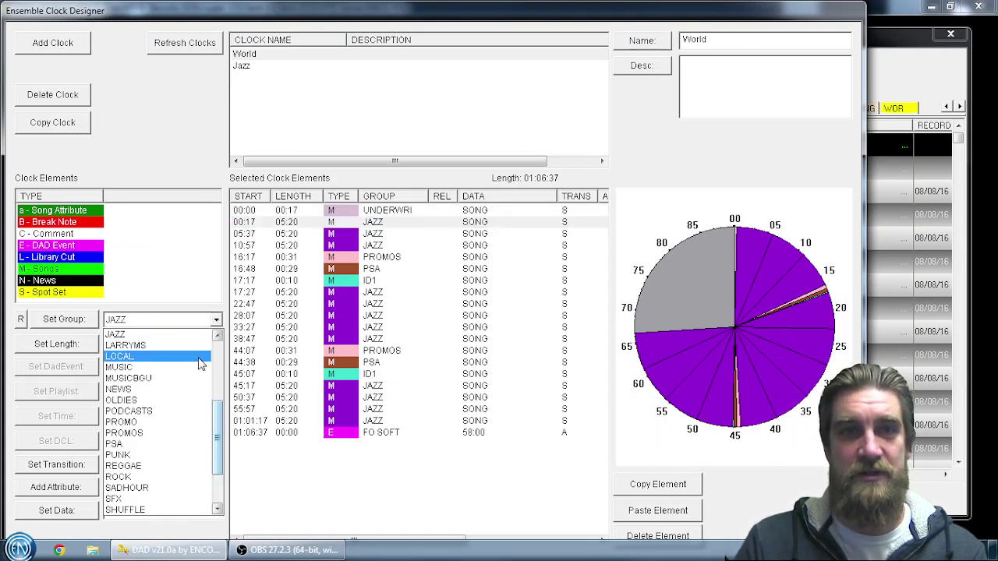
{"action": "scroll", "coordinate": [148, 510], "scroll_direction": "down", "scroll_amount": 1}
{"action": "scroll", "coordinate": [148, 511], "scroll_direction": "down", "scroll_amount": 1}
{"action": "left_click", "coordinate": [133, 507]}
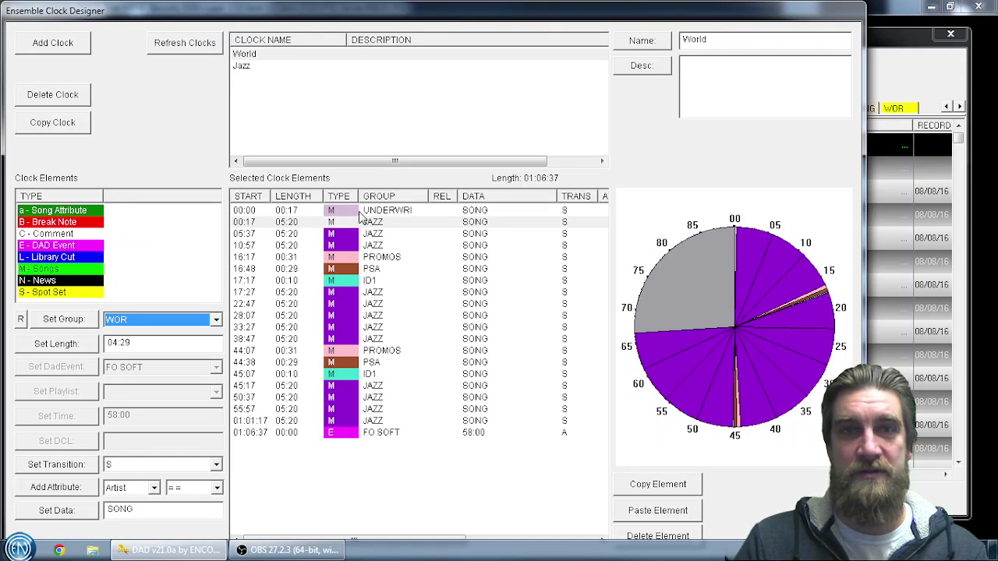
{"action": "left_click", "coordinate": [84, 320]}
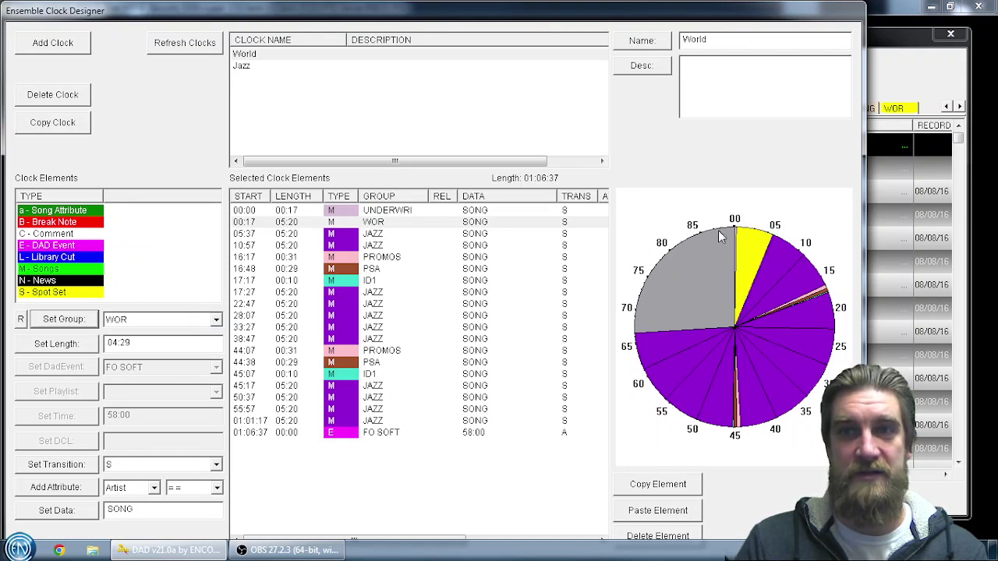
Move the 05:37 and 10:57 JAZZ song slots to the WOR group
{"action": "left_click", "coordinate": [390, 235]}
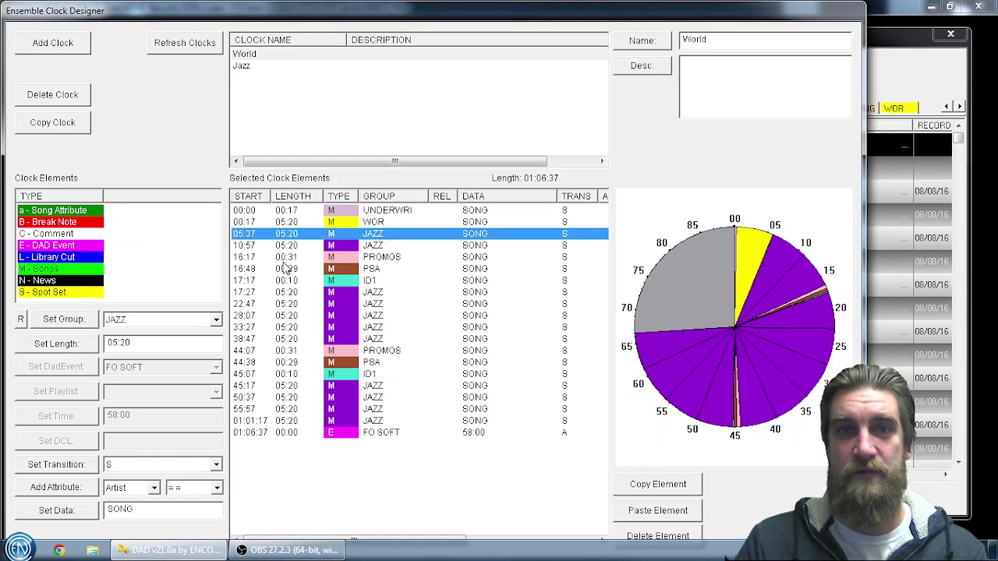
{"action": "left_click", "coordinate": [216, 321]}
{"action": "scroll", "coordinate": [167, 460], "scroll_direction": "down", "scroll_amount": 2}
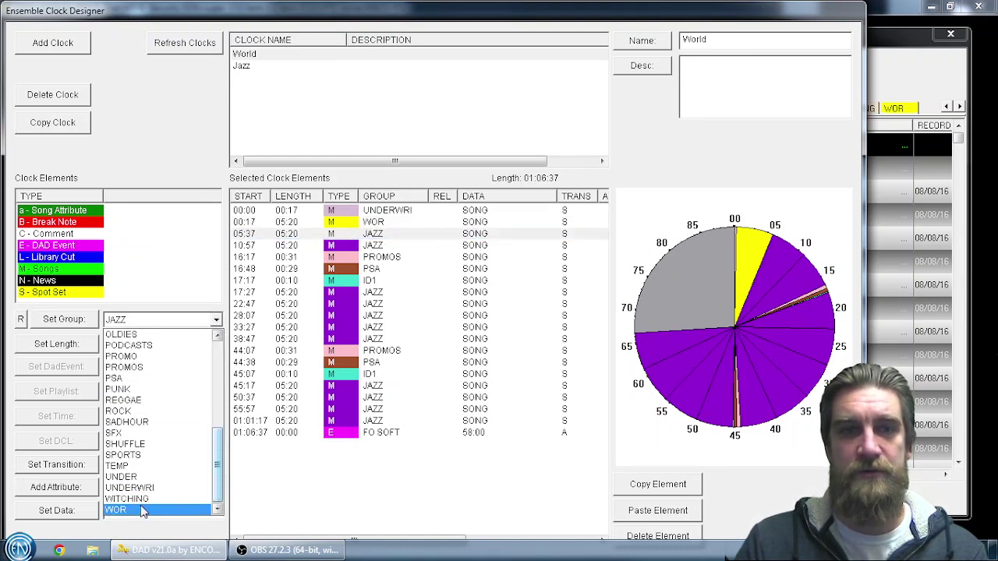
{"action": "left_click", "coordinate": [160, 488]}
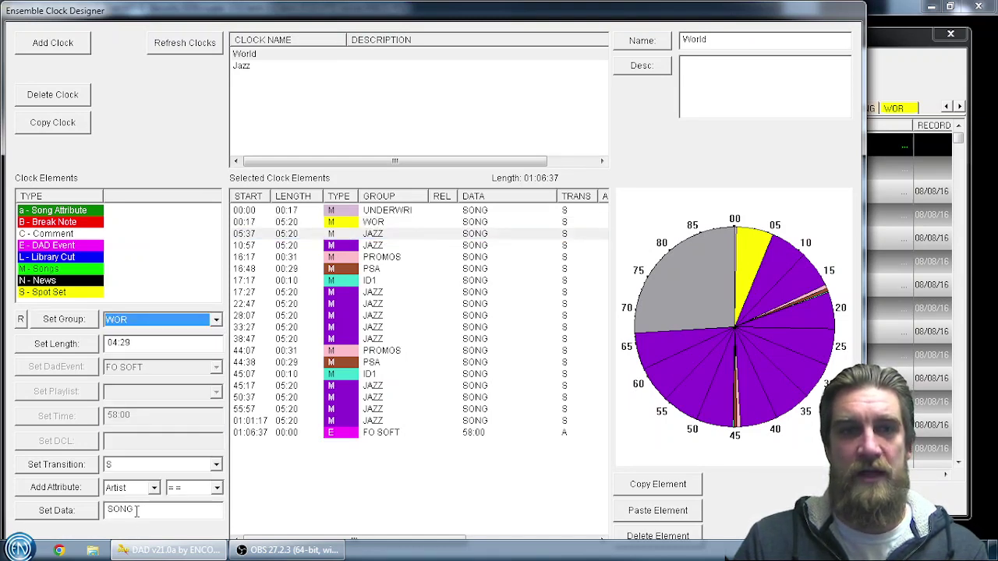
{"action": "left_click", "coordinate": [64, 321]}
{"action": "left_click", "coordinate": [373, 246]}
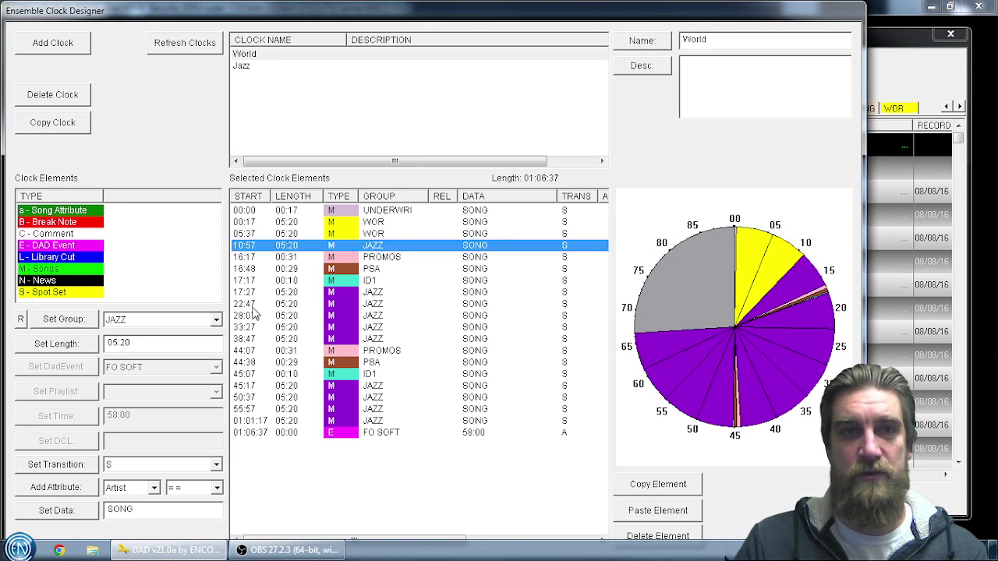
{"action": "left_click", "coordinate": [216, 320]}
{"action": "scroll", "coordinate": [156, 444], "scroll_direction": "down", "scroll_amount": 3}
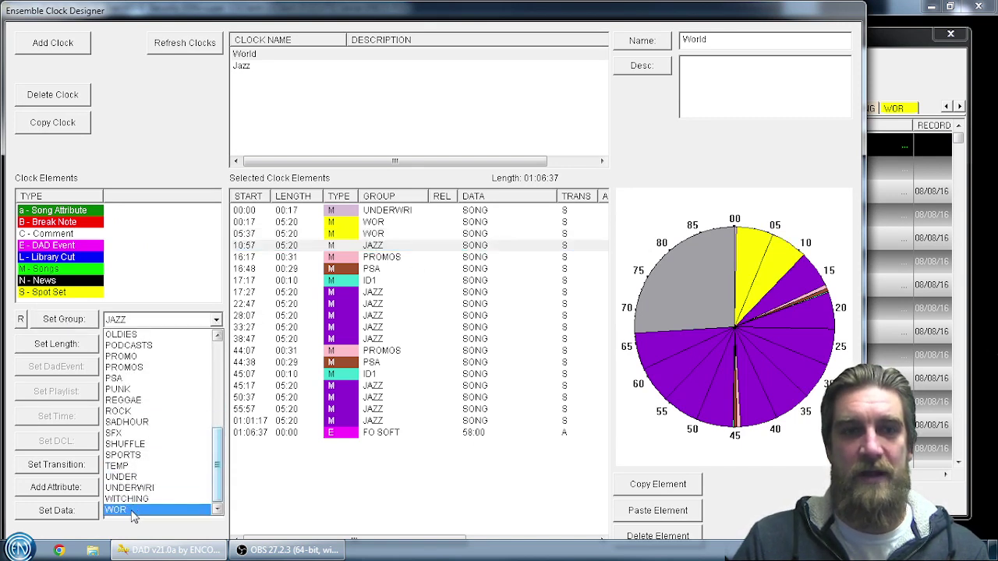
{"action": "left_click", "coordinate": [130, 511]}
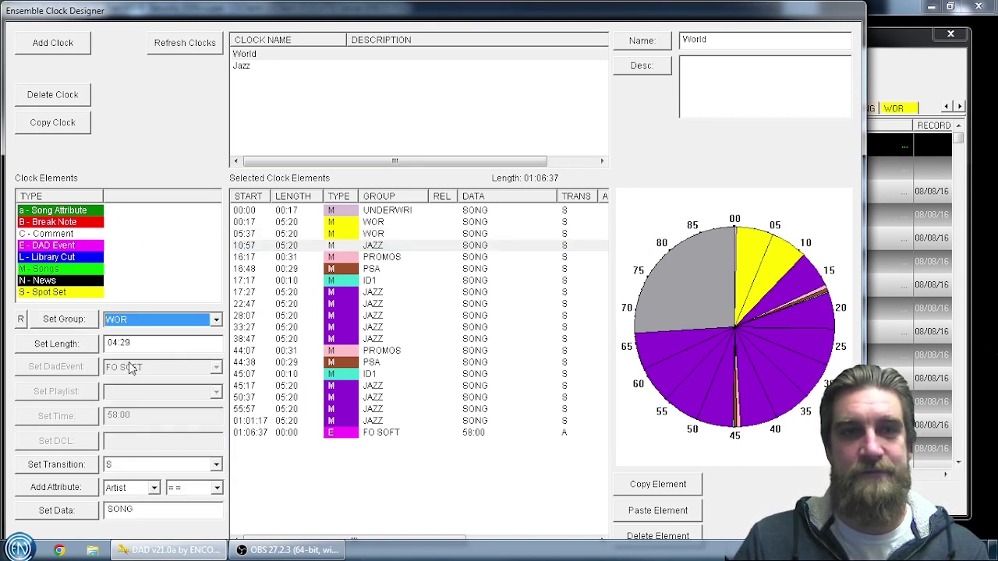
{"action": "left_click", "coordinate": [64, 320]}
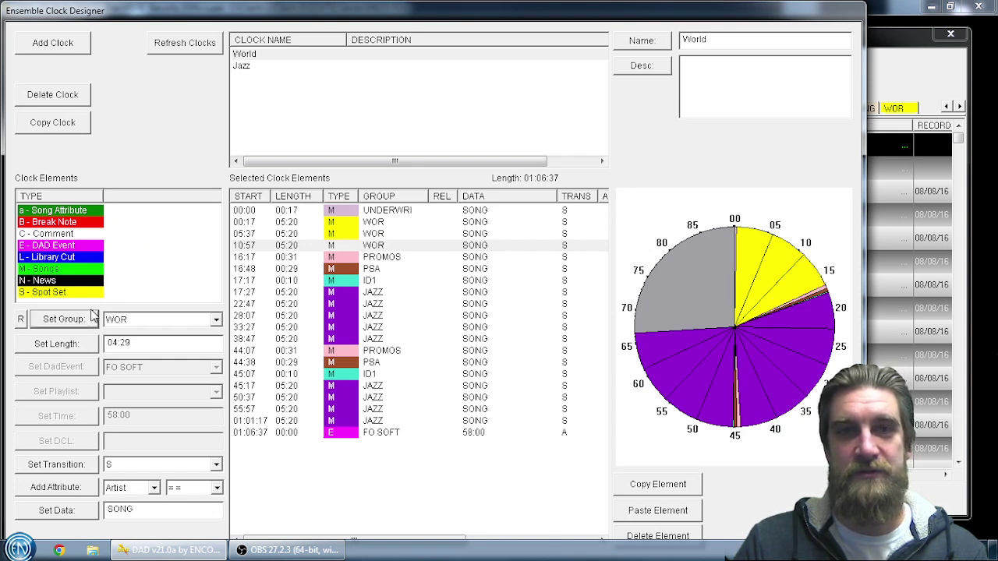
Select the 17:27 JAZZ song slot and bring up the music group list
{"action": "left_click", "coordinate": [373, 293]}
{"action": "left_click", "coordinate": [374, 303]}
{"action": "left_click", "coordinate": [374, 293]}
{"action": "left_click", "coordinate": [375, 304]}
{"action": "left_click", "coordinate": [376, 316]}
{"action": "left_click", "coordinate": [376, 327]}
{"action": "left_click", "coordinate": [377, 338]}
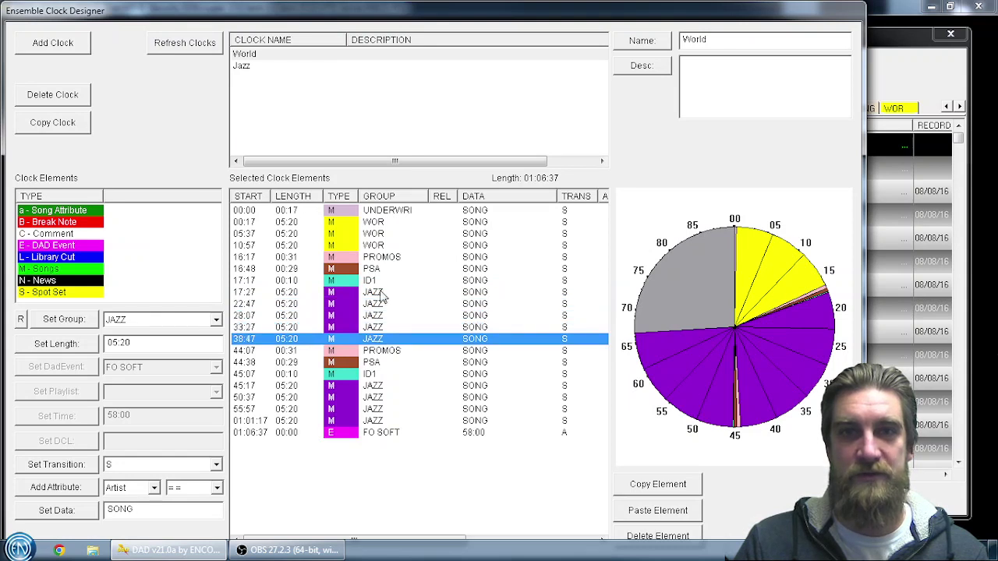
{"action": "left_click", "coordinate": [373, 294]}
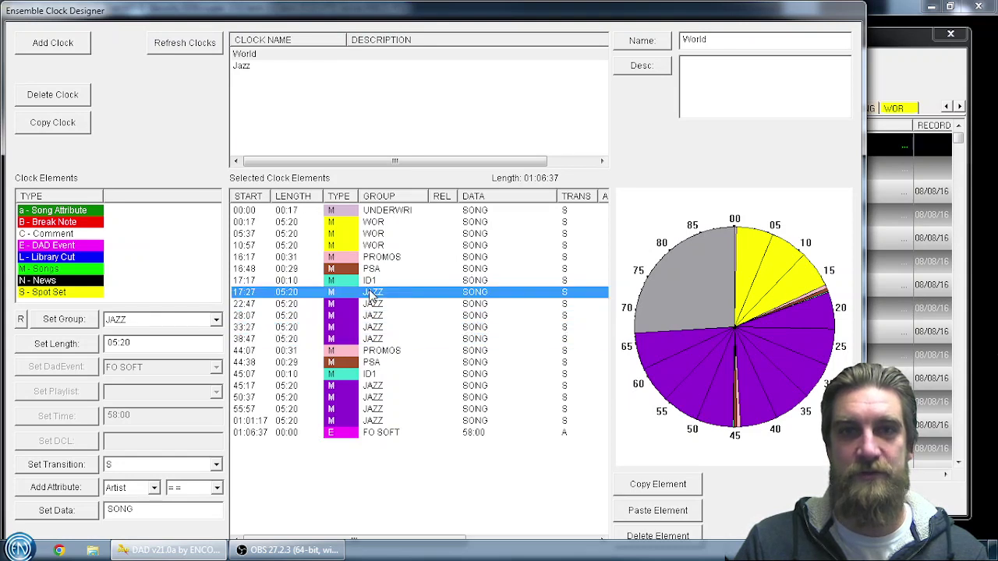
{"action": "left_click", "coordinate": [216, 321]}
{"action": "scroll", "coordinate": [144, 468], "scroll_direction": "down", "scroll_amount": 2}
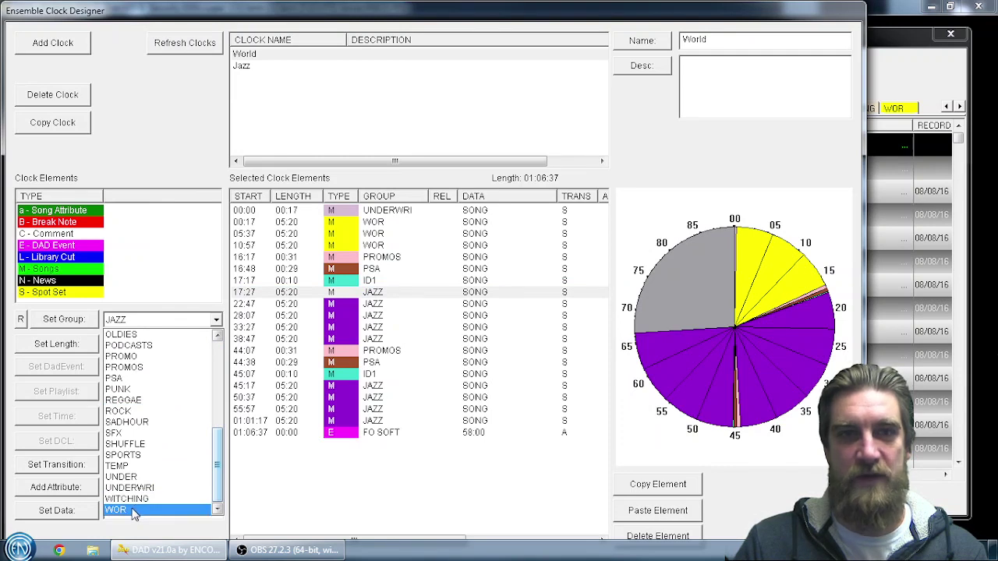
Assign the WOR group to the 17:27 and 22:47 song slots
{"action": "left_click", "coordinate": [135, 511]}
{"action": "left_click", "coordinate": [82, 321]}
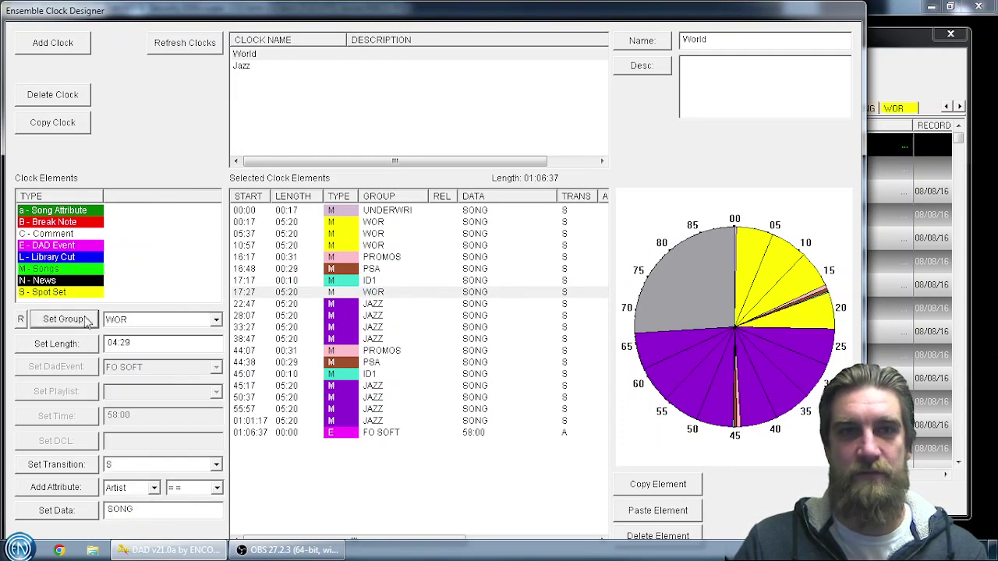
{"action": "left_click", "coordinate": [377, 304]}
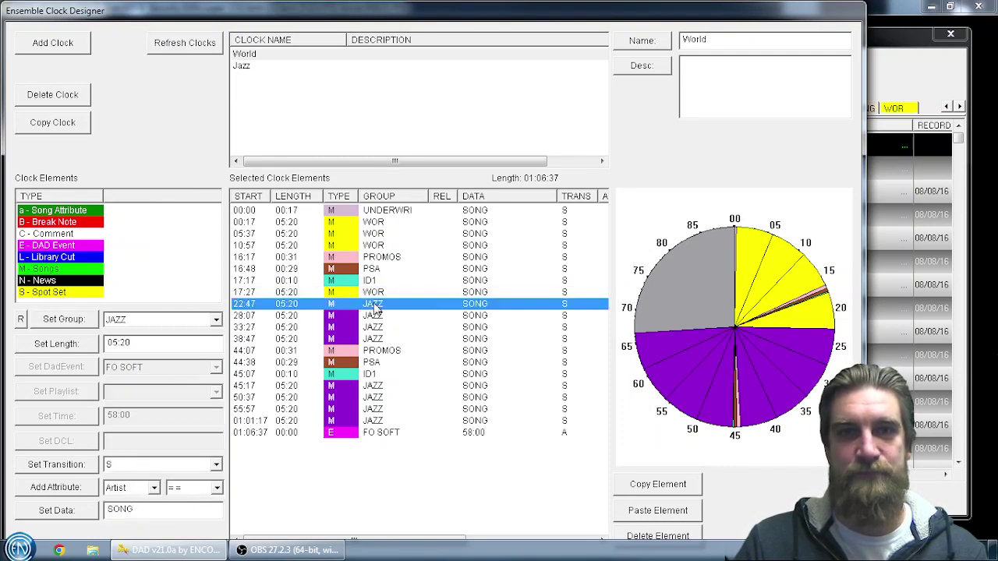
{"action": "left_click", "coordinate": [216, 321]}
{"action": "scroll", "coordinate": [144, 510], "scroll_direction": "down", "scroll_amount": 2}
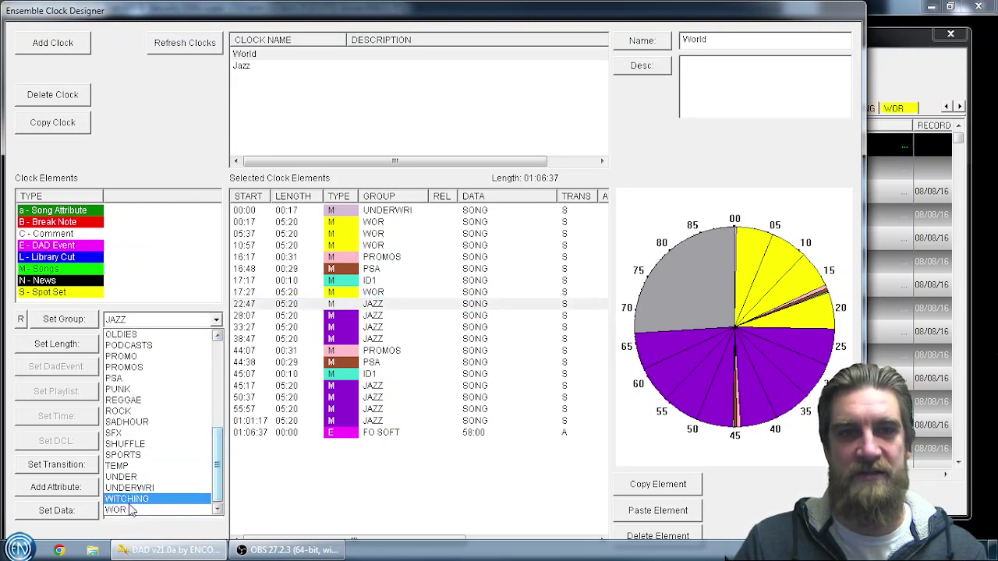
{"action": "left_click", "coordinate": [123, 511]}
{"action": "left_click", "coordinate": [70, 319]}
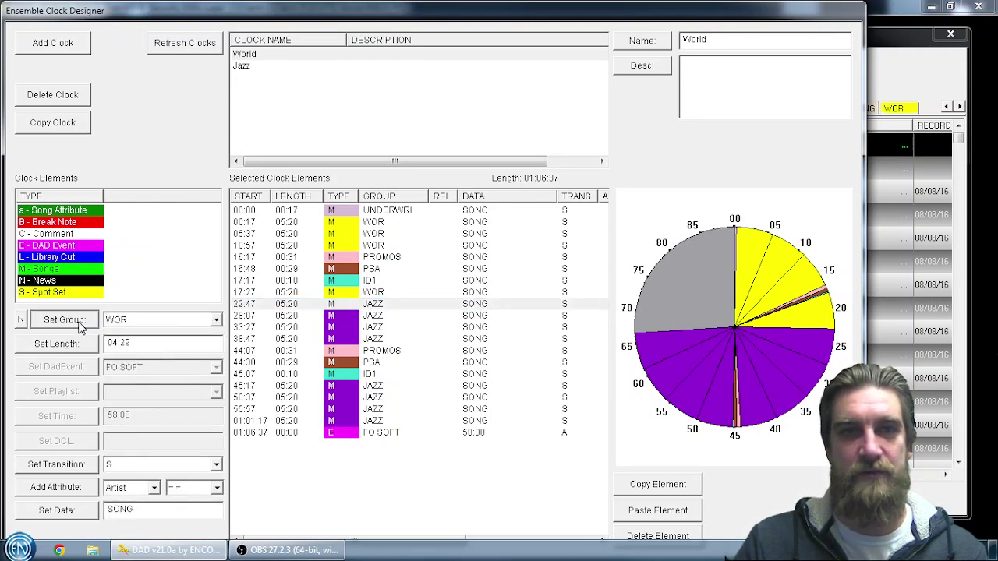
Assign the WOR group to the 28:07 and 33:27 song slots
{"action": "left_click", "coordinate": [379, 316]}
{"action": "left_click", "coordinate": [216, 321]}
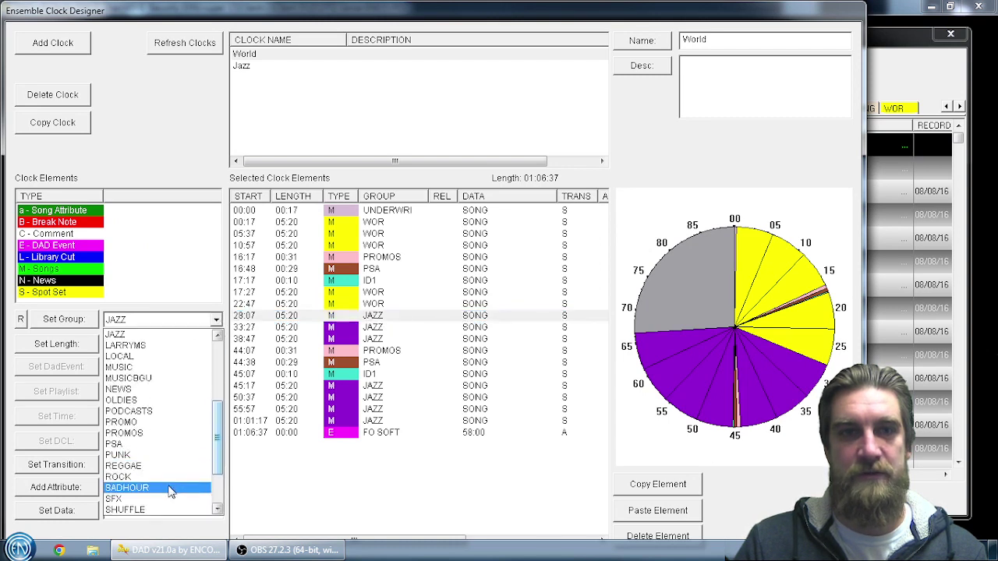
{"action": "scroll", "coordinate": [144, 511], "scroll_direction": "down", "scroll_amount": 2}
{"action": "left_click", "coordinate": [144, 511]}
{"action": "left_click", "coordinate": [65, 321]}
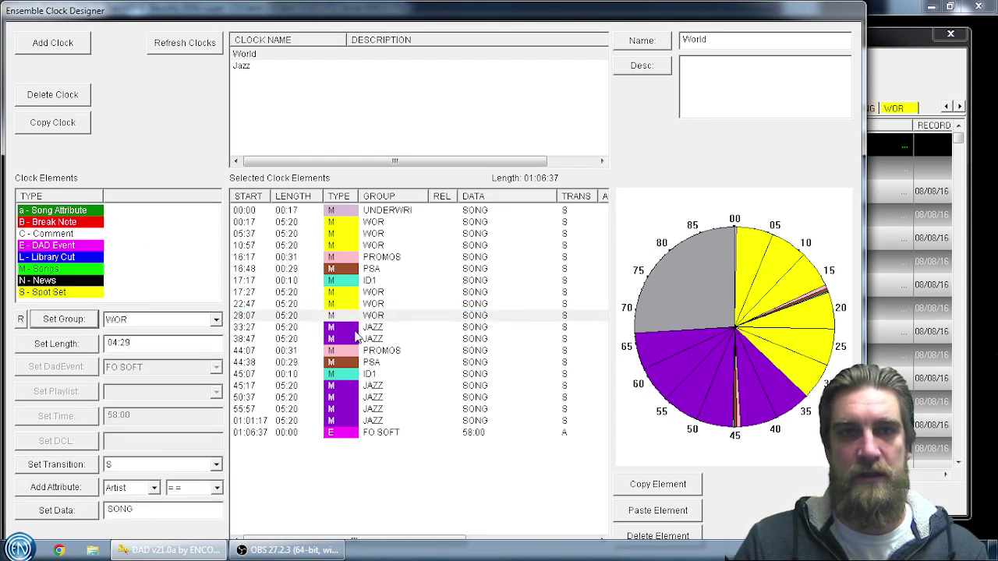
{"action": "left_click", "coordinate": [369, 329]}
{"action": "left_click", "coordinate": [216, 320]}
{"action": "scroll", "coordinate": [123, 509], "scroll_direction": "down", "scroll_amount": 2}
{"action": "left_click", "coordinate": [117, 510]}
{"action": "left_click", "coordinate": [78, 321]}
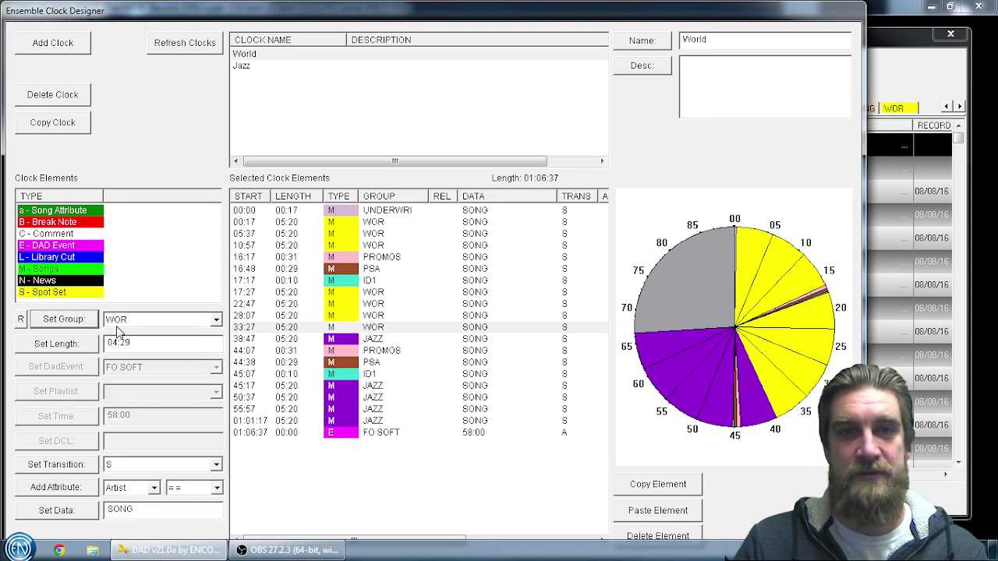
Assign the WOR group to the 38:47 and 45:17 song slots
{"action": "left_click", "coordinate": [374, 341]}
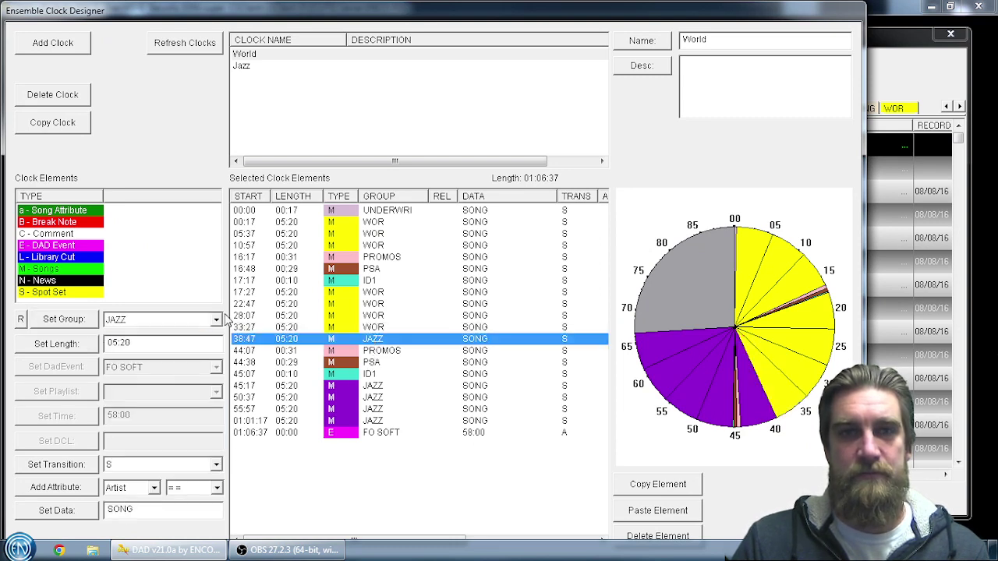
{"action": "left_click", "coordinate": [216, 320]}
{"action": "scroll", "coordinate": [183, 479], "scroll_direction": "down", "scroll_amount": 2}
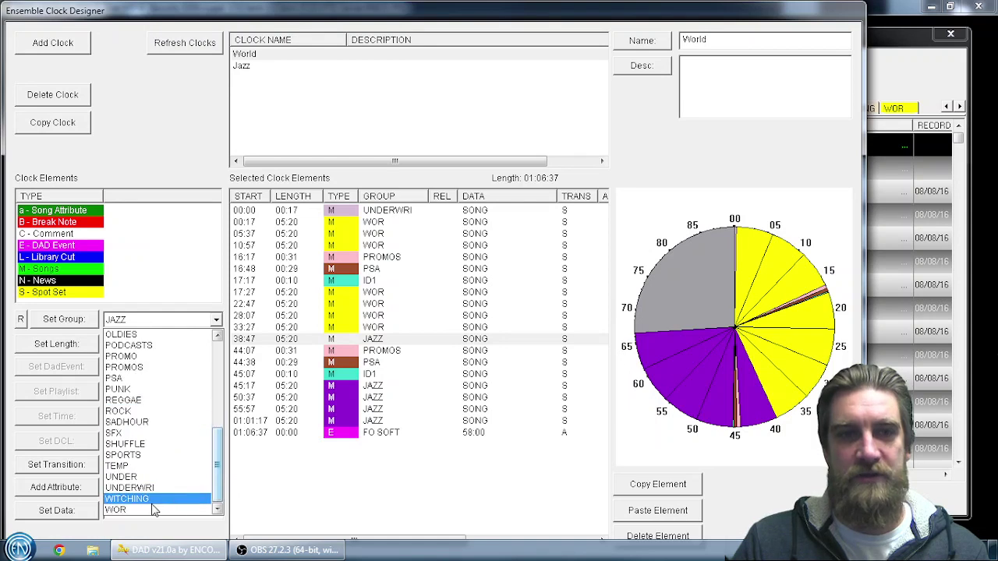
{"action": "left_click", "coordinate": [152, 510]}
{"action": "left_click", "coordinate": [58, 322]}
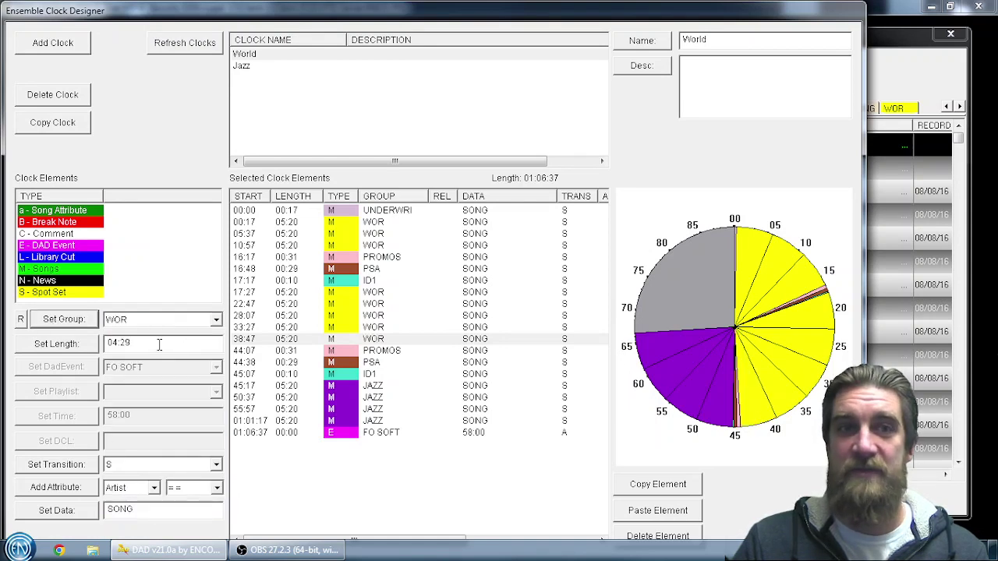
{"action": "left_click", "coordinate": [373, 386]}
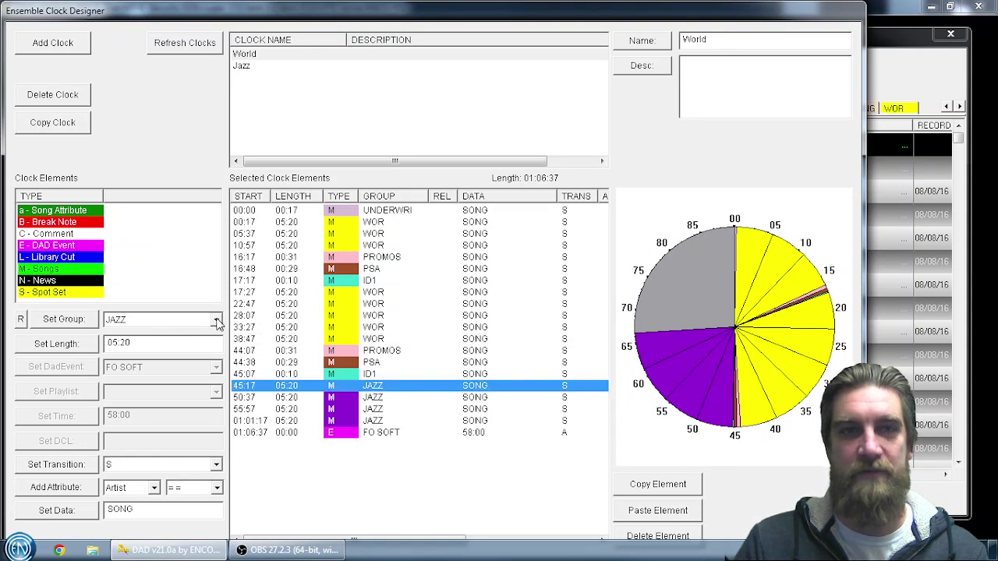
{"action": "left_click", "coordinate": [216, 320]}
{"action": "scroll", "coordinate": [150, 497], "scroll_direction": "down", "scroll_amount": 2}
{"action": "left_click", "coordinate": [138, 510]}
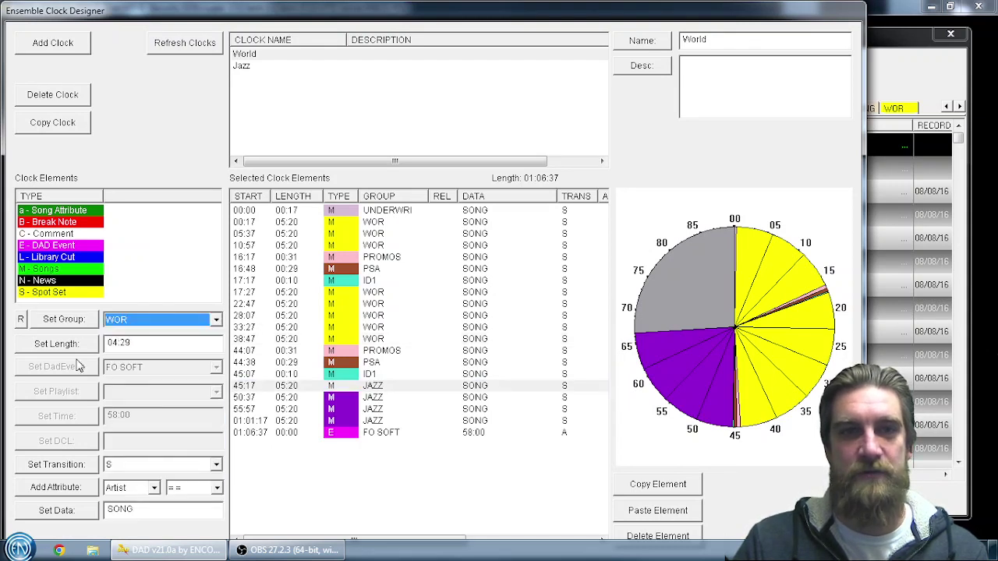
{"action": "left_click", "coordinate": [66, 319]}
Assign the WOR group to the 50:37 and 55:57 song slots
{"action": "left_click", "coordinate": [372, 397]}
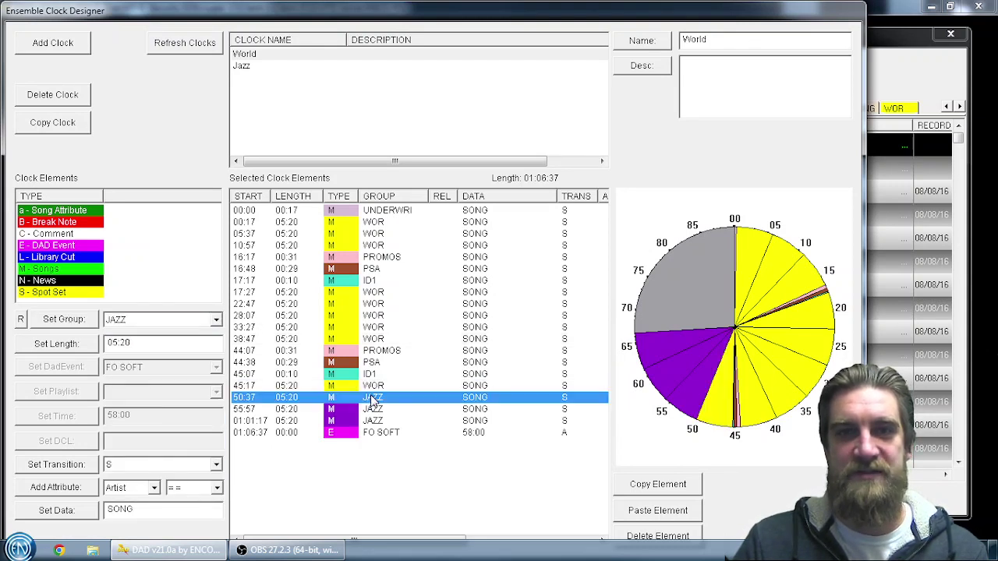
{"action": "left_click", "coordinate": [216, 320]}
{"action": "scroll", "coordinate": [144, 488], "scroll_direction": "down", "scroll_amount": 2}
{"action": "scroll", "coordinate": [144, 487], "scroll_direction": "down", "scroll_amount": 1}
{"action": "left_click", "coordinate": [138, 509]}
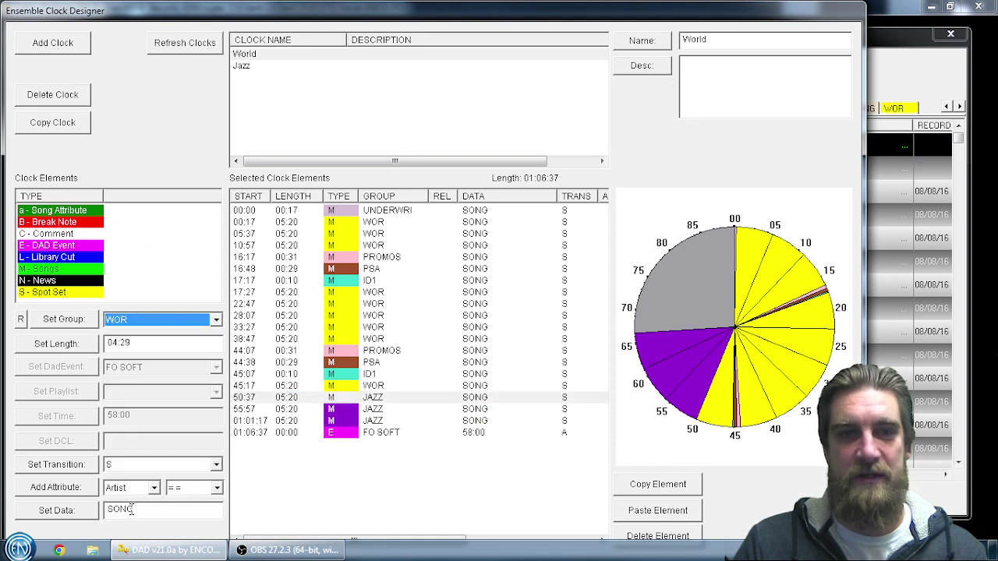
{"action": "left_click", "coordinate": [63, 321]}
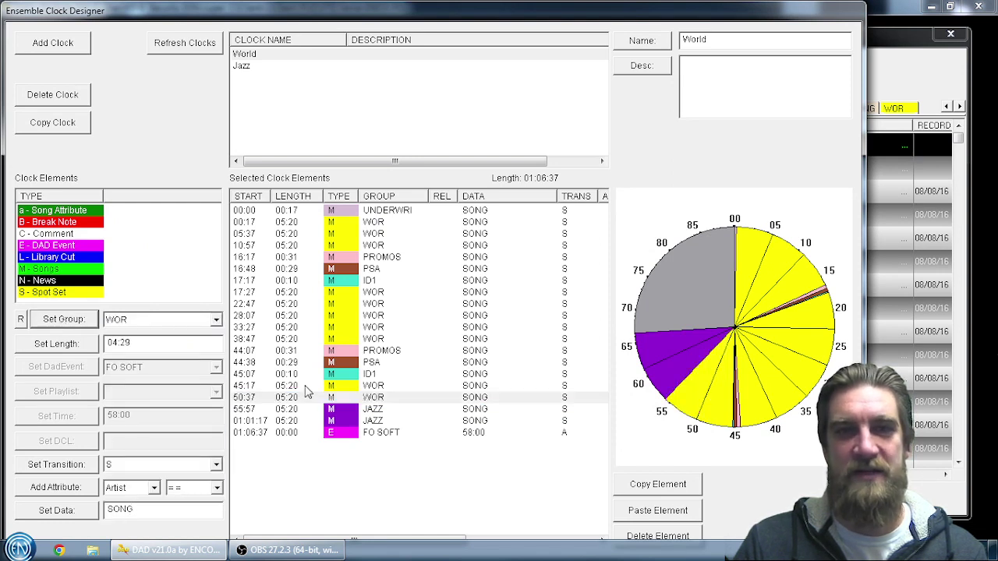
{"action": "left_click", "coordinate": [372, 410]}
{"action": "left_click", "coordinate": [218, 320]}
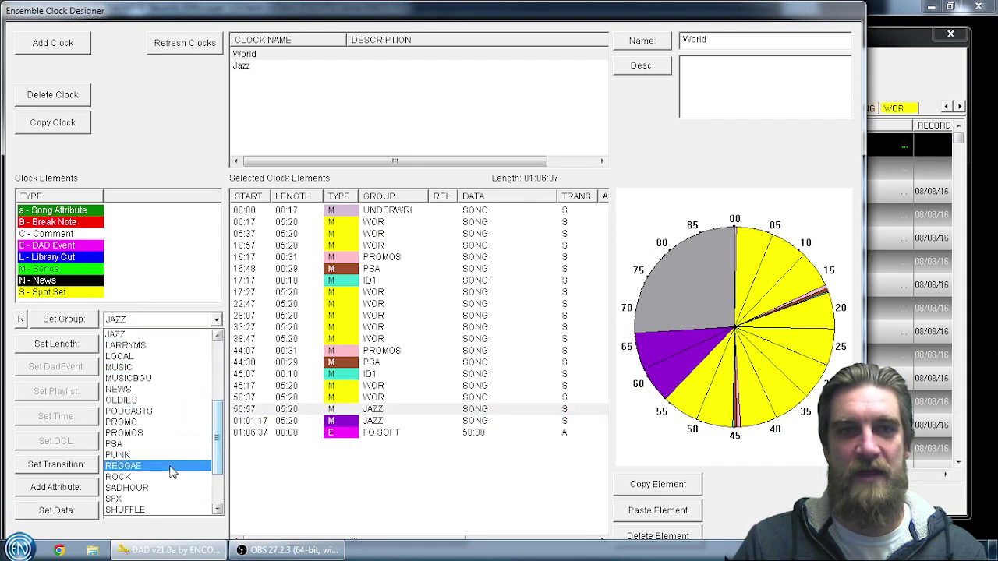
{"action": "scroll", "coordinate": [144, 513], "scroll_direction": "down", "scroll_amount": 2}
{"action": "scroll", "coordinate": [144, 515], "scroll_direction": "down", "scroll_amount": 2}
{"action": "left_click", "coordinate": [144, 507]}
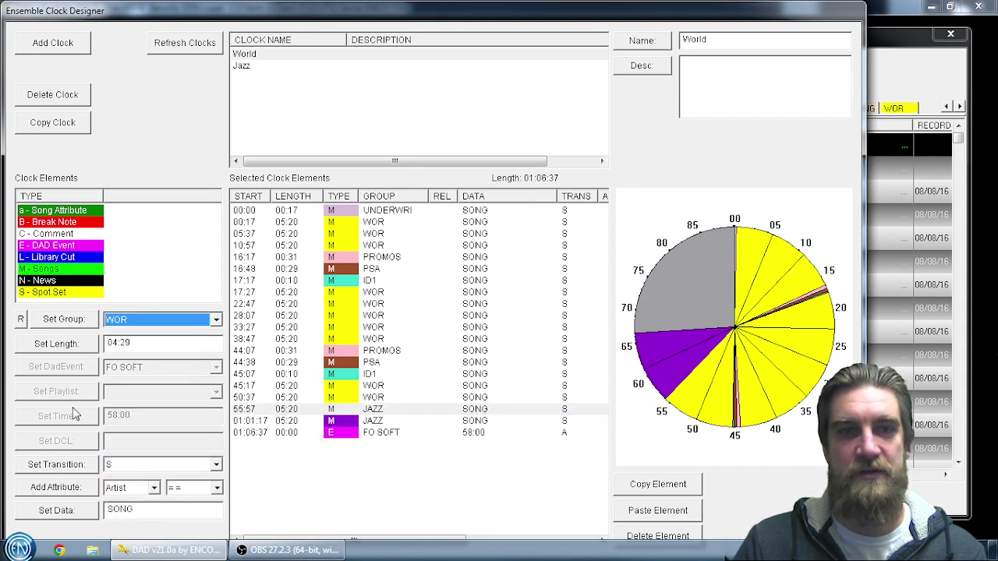
{"action": "left_click", "coordinate": [66, 321]}
Assign the WOR group to the final 01:01:17 song slot
{"action": "left_click", "coordinate": [377, 422]}
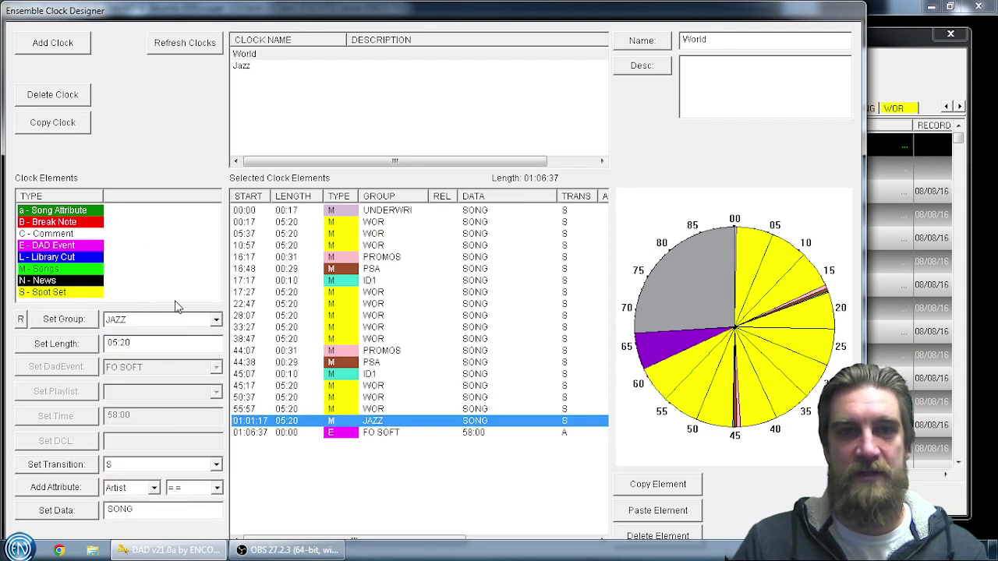
{"action": "left_click", "coordinate": [217, 321]}
{"action": "scroll", "coordinate": [152, 487], "scroll_direction": "down", "scroll_amount": 2}
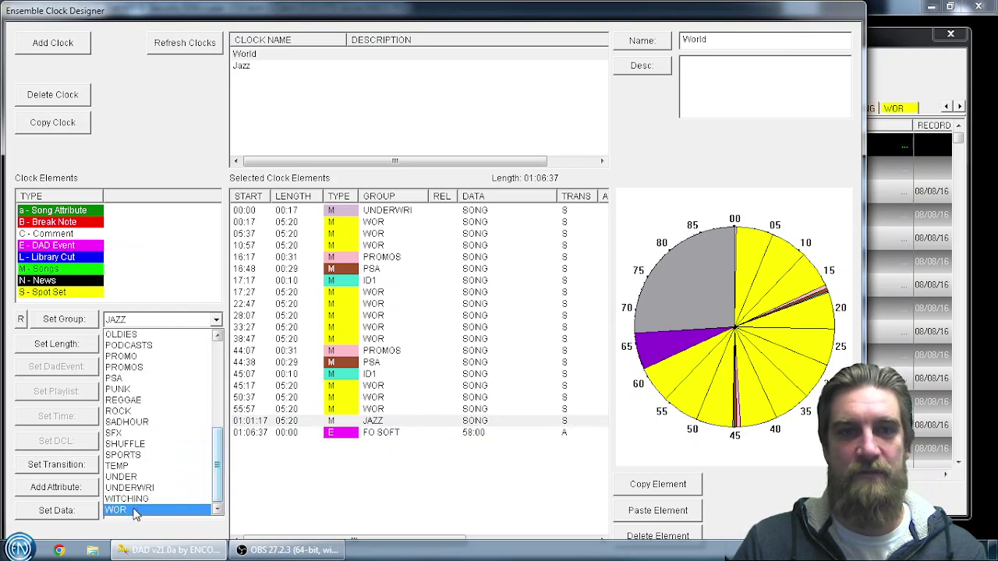
{"action": "left_click", "coordinate": [144, 509]}
{"action": "left_click", "coordinate": [66, 322]}
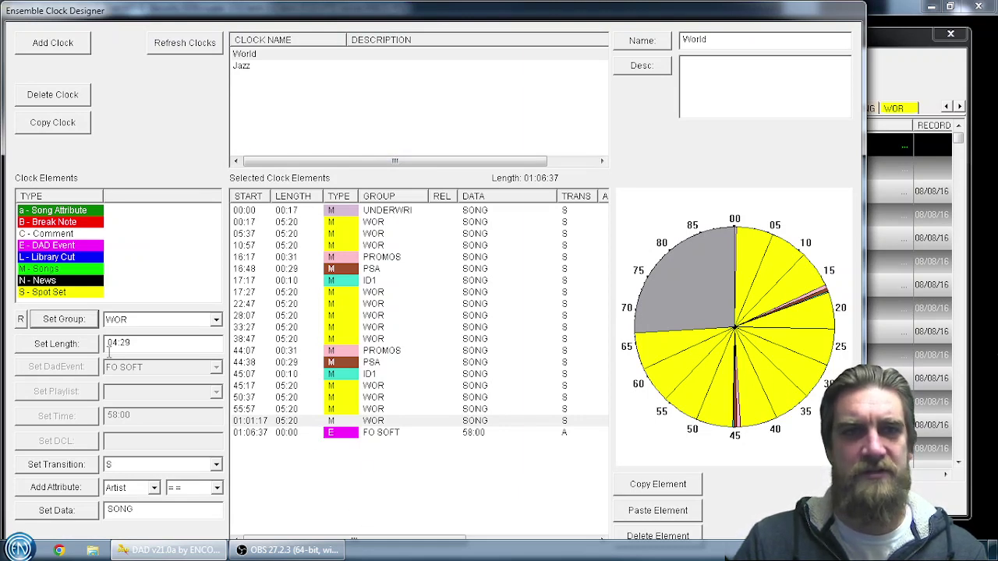
Give the 00:17 WOR song slot a length of 05:20
{"action": "left_click_drag", "start_coordinate": [138, 343], "coordinate": [99, 349]}
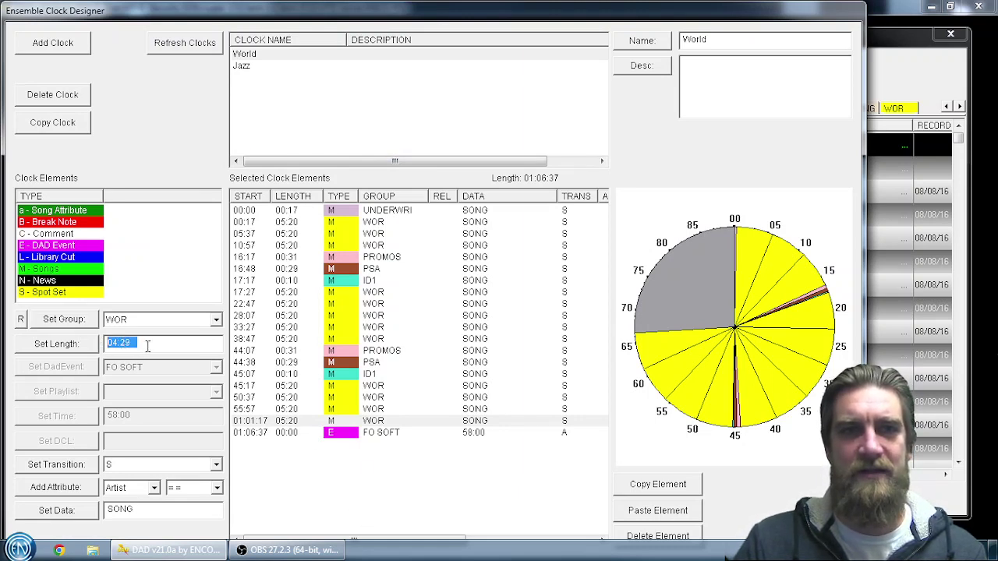
{"action": "left_click", "coordinate": [287, 224]}
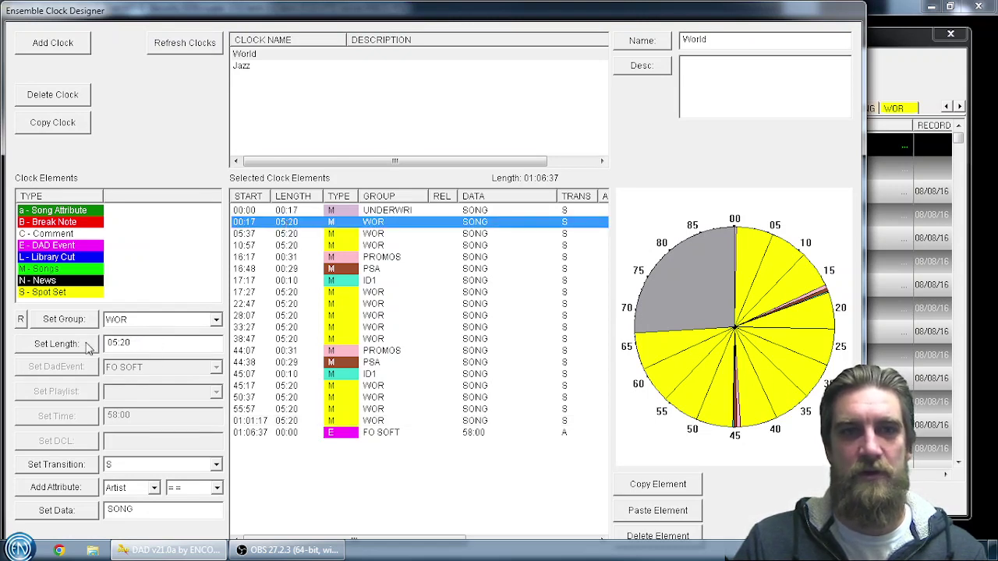
{"action": "left_click", "coordinate": [89, 349]}
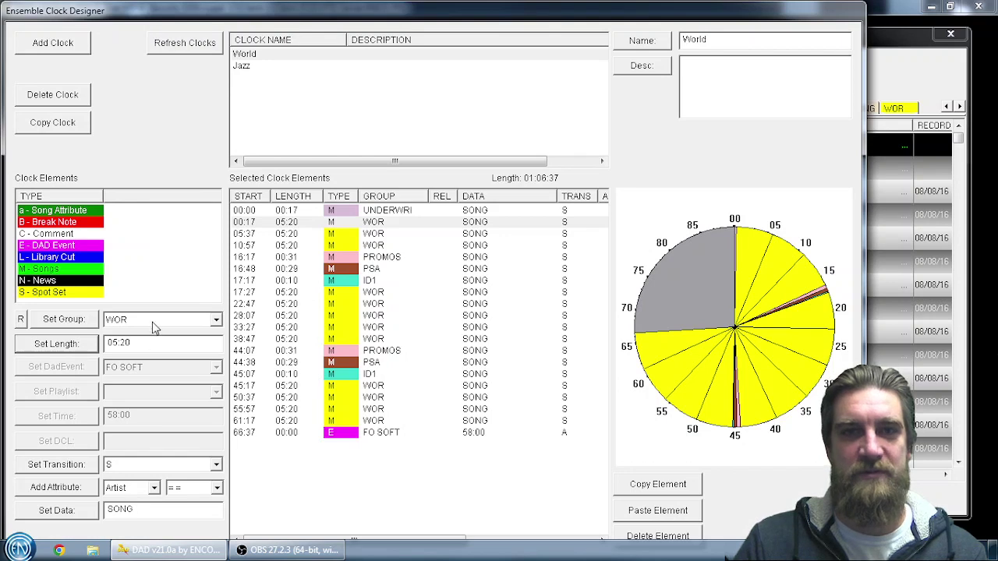